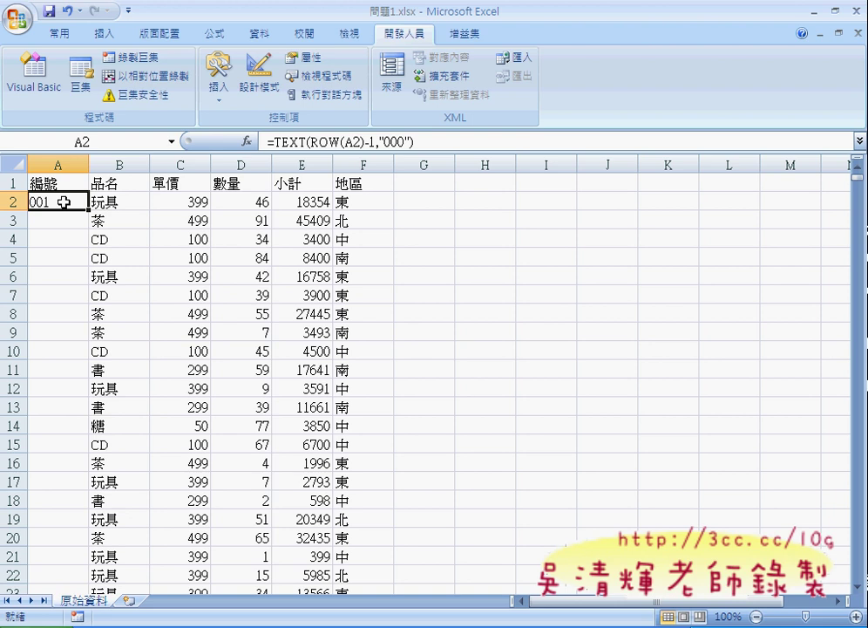
# - Inspect G2's currency and custom number formats in Format Cells, closing without applying changes
pyautogui.rightClick(411, 200)
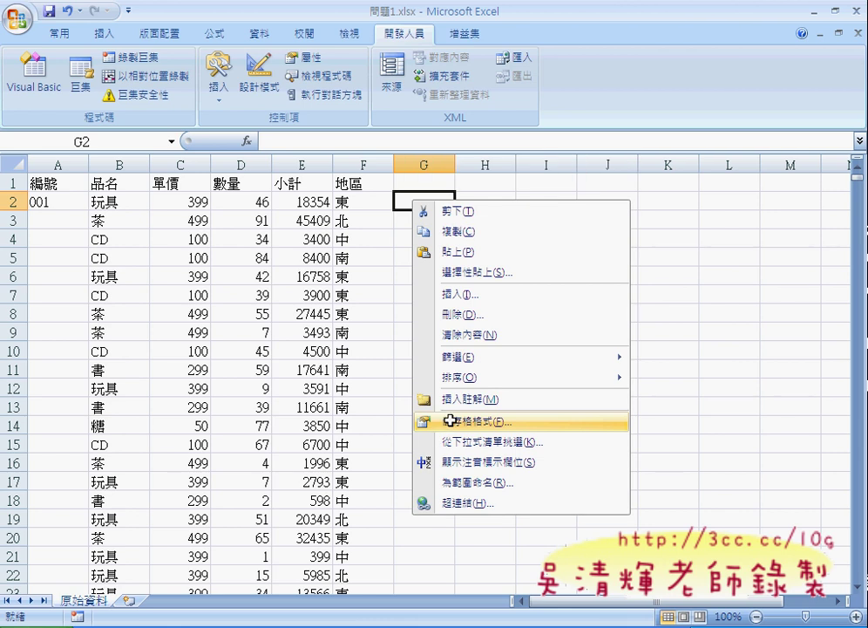
pyautogui.press('Return')
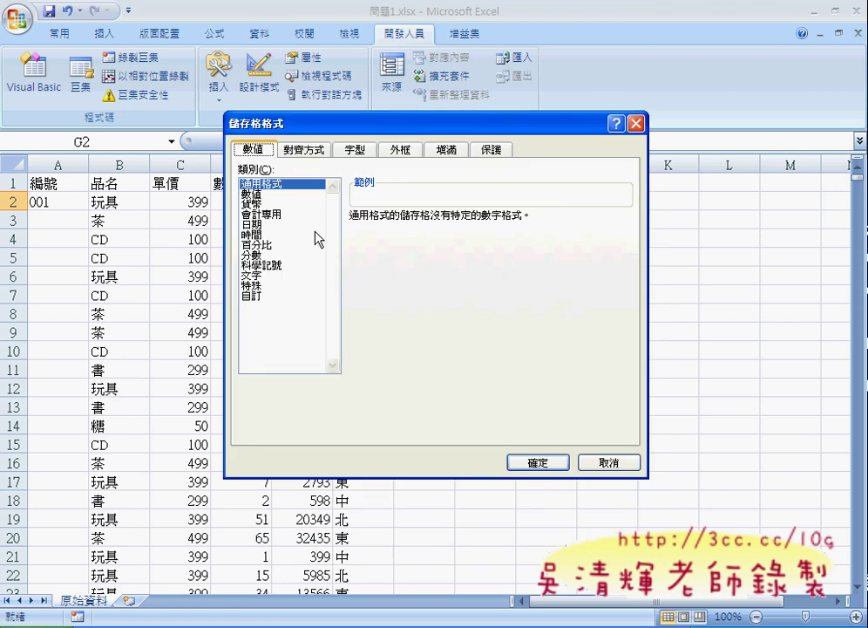
pyautogui.click(262, 297)
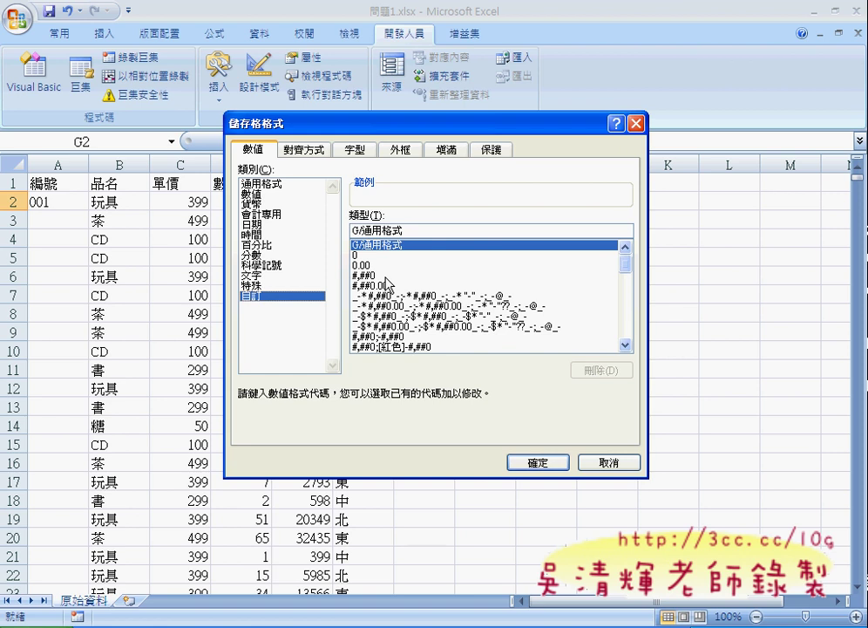
pyautogui.moveTo(629, 273); pyautogui.dragTo(628, 254)
pyautogui.click(259, 204)
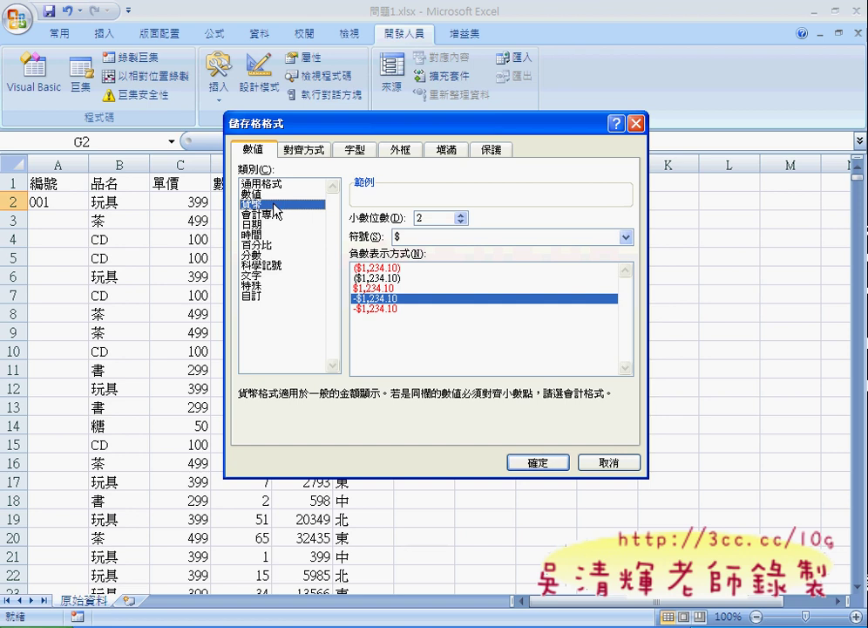
pyautogui.click(463, 223)
pyautogui.click(462, 223)
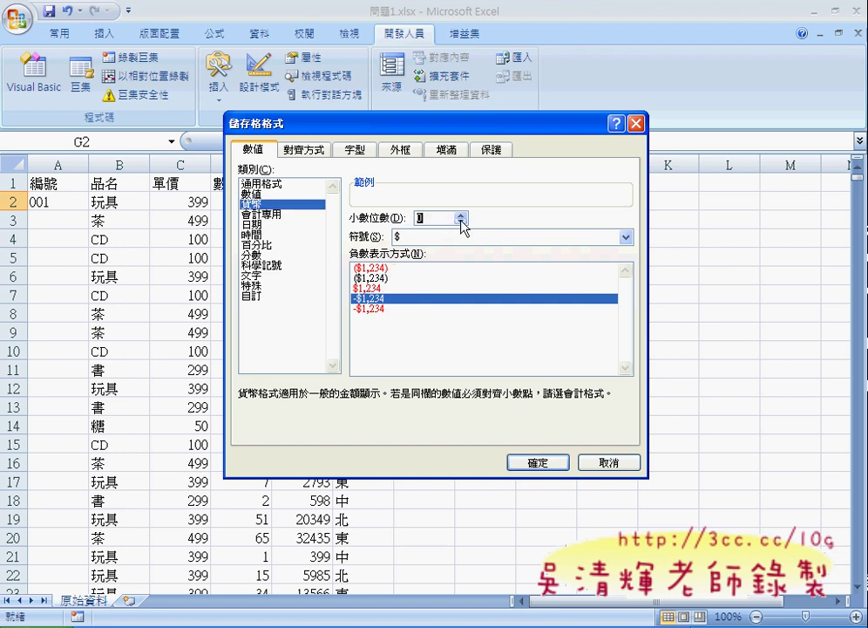
pyautogui.click(253, 296)
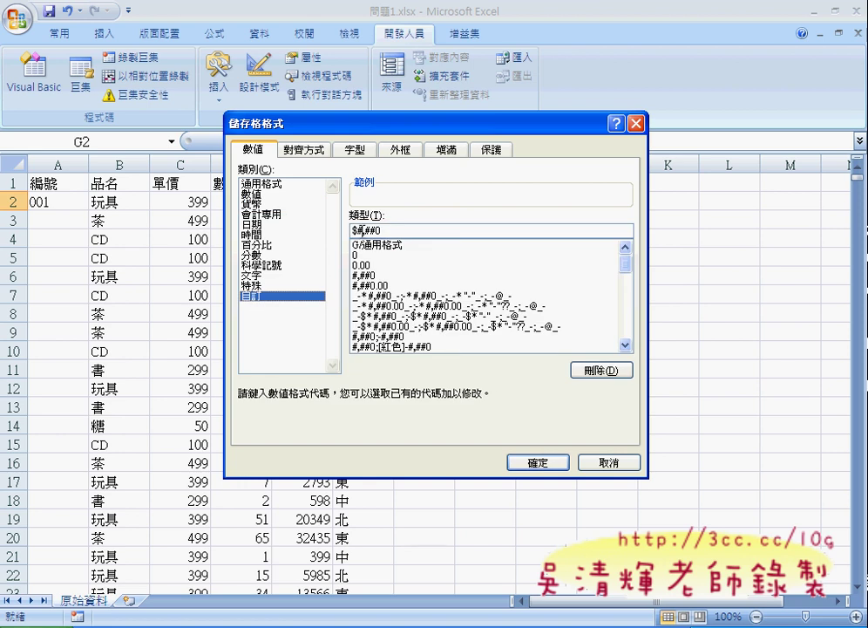
pyautogui.doubleClick(359, 230)
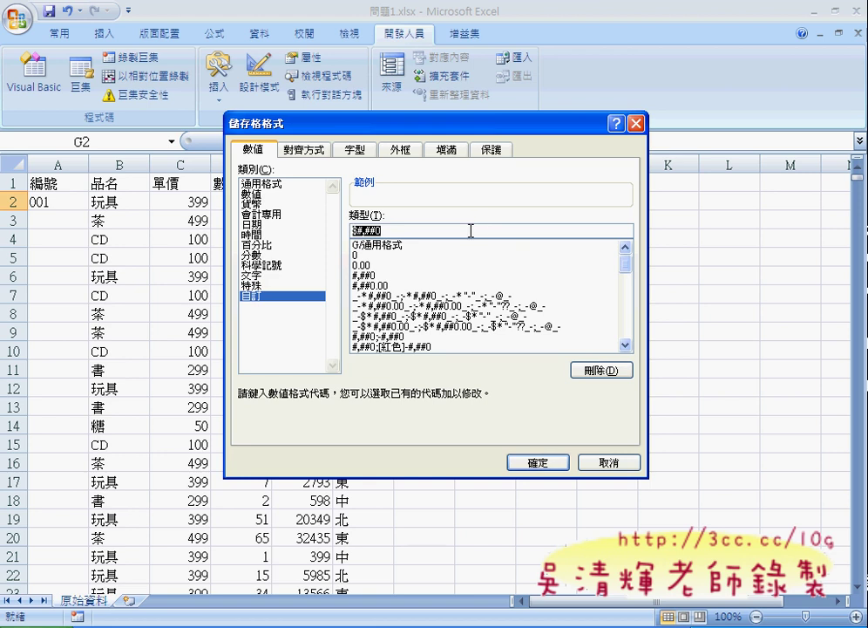
pyautogui.click(610, 463)
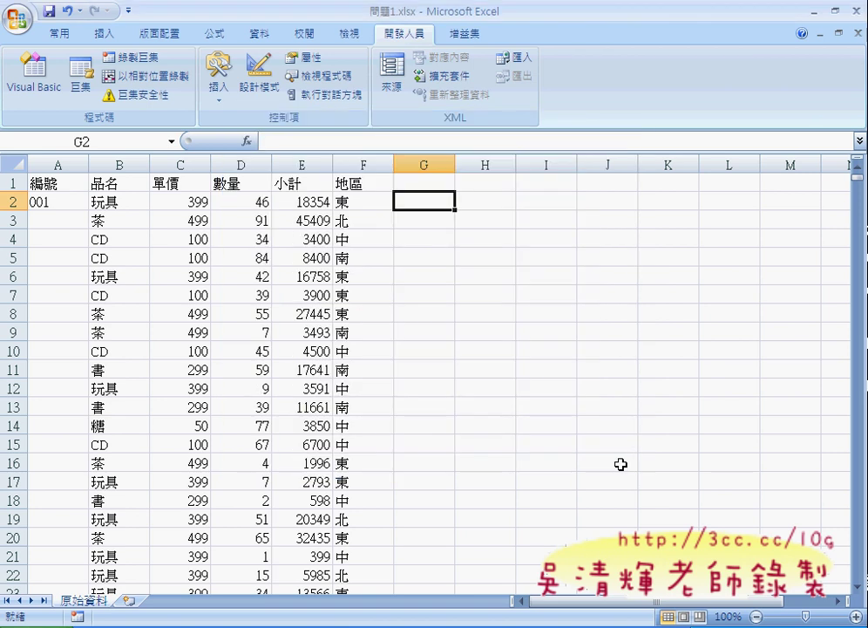
# - Select A2's entire =TEXT(ROW(A2)-1,"000") formula in the formula bar
pyautogui.click(73, 201)
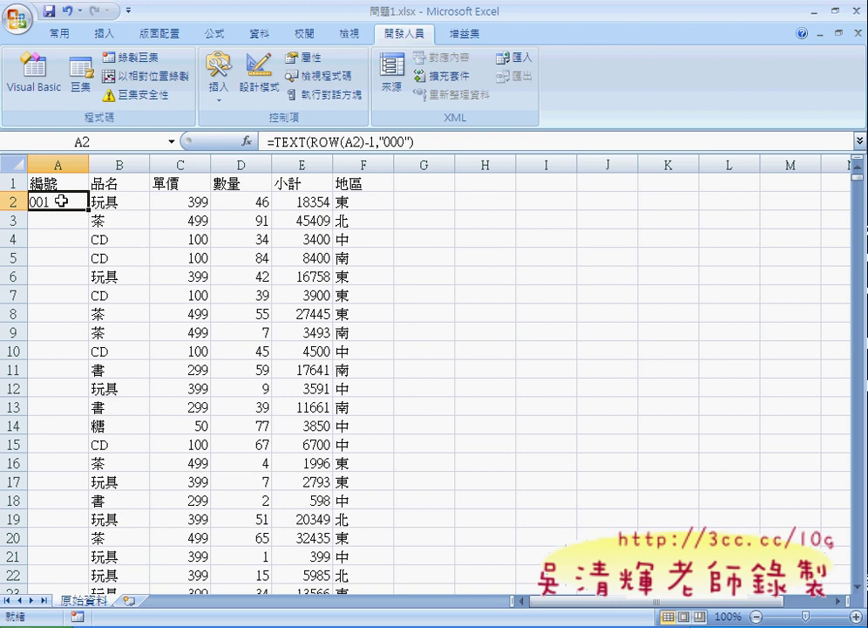
pyautogui.click(131, 202)
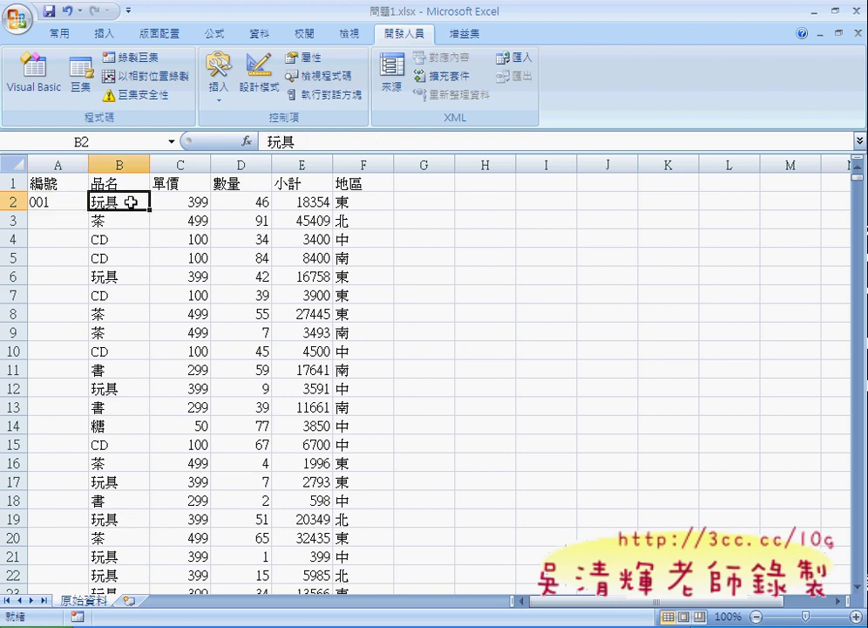
pyautogui.click(61, 202)
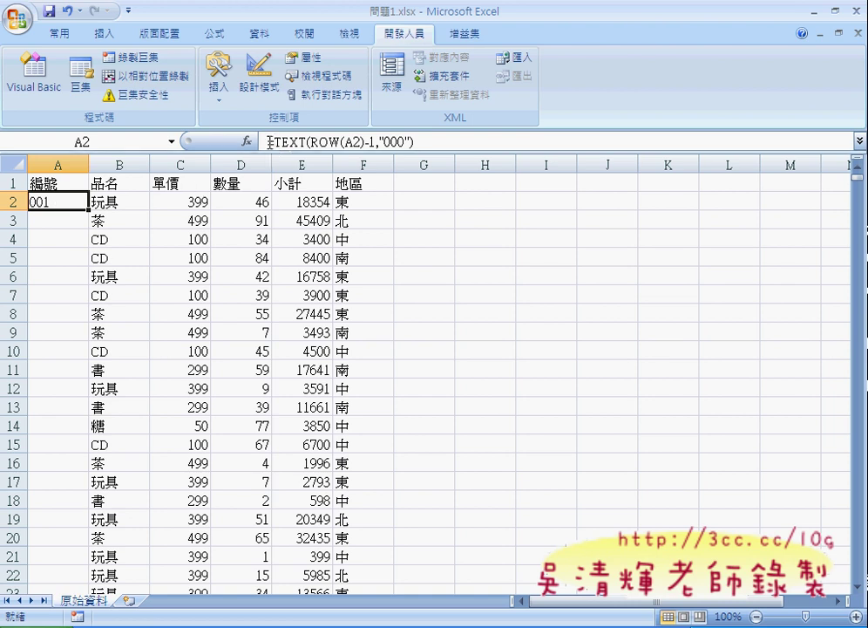
pyautogui.moveTo(273, 141); pyautogui.dragTo(422, 144)
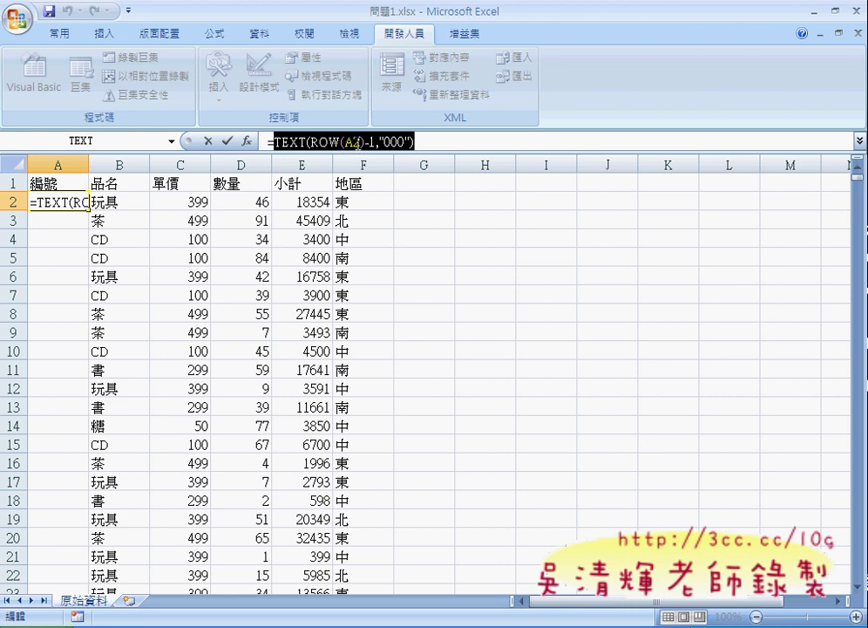
# - Cut the TEXT formula out of A2 and insert an empty IF function in its place
pyautogui.rightClick(362, 144)
pyautogui.click(377, 162)
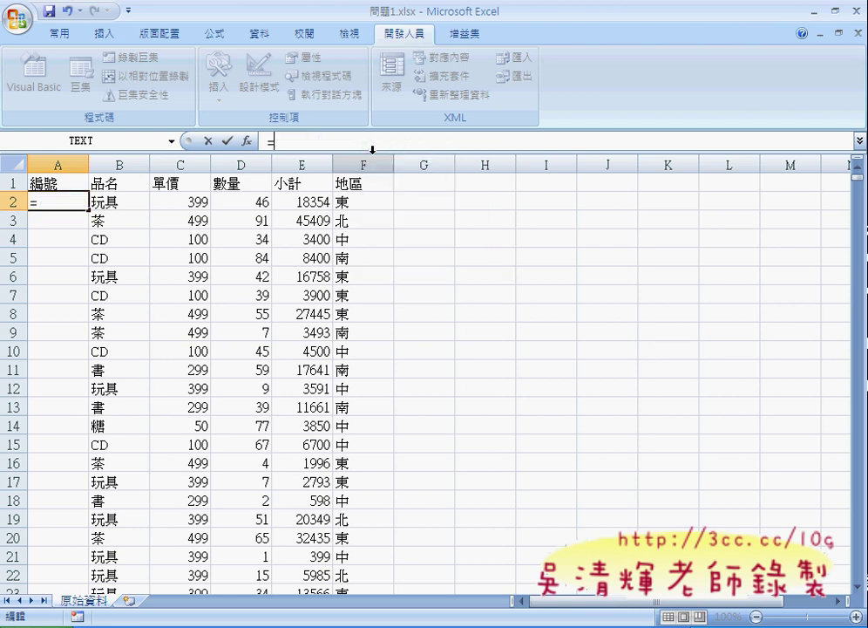
pyautogui.click(247, 140)
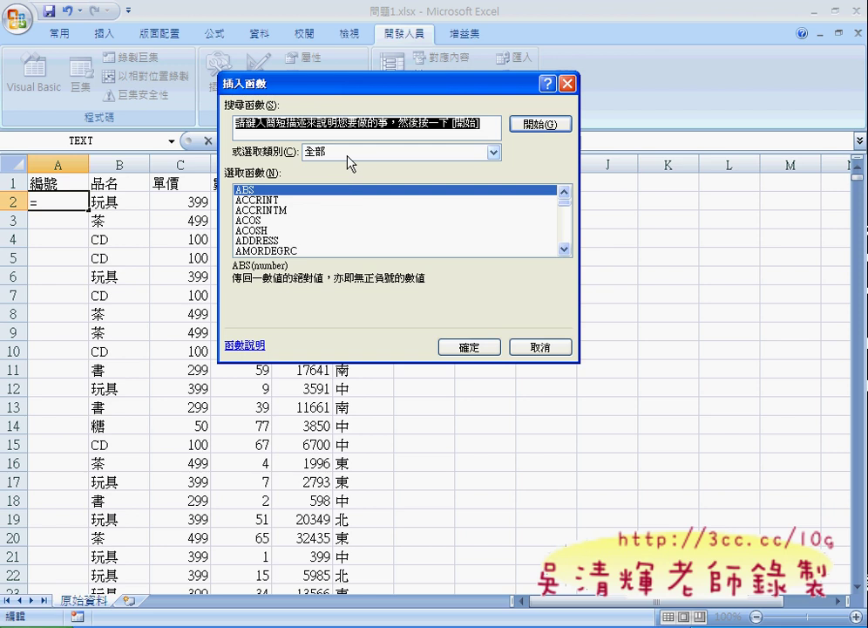
pyautogui.click(318, 213)
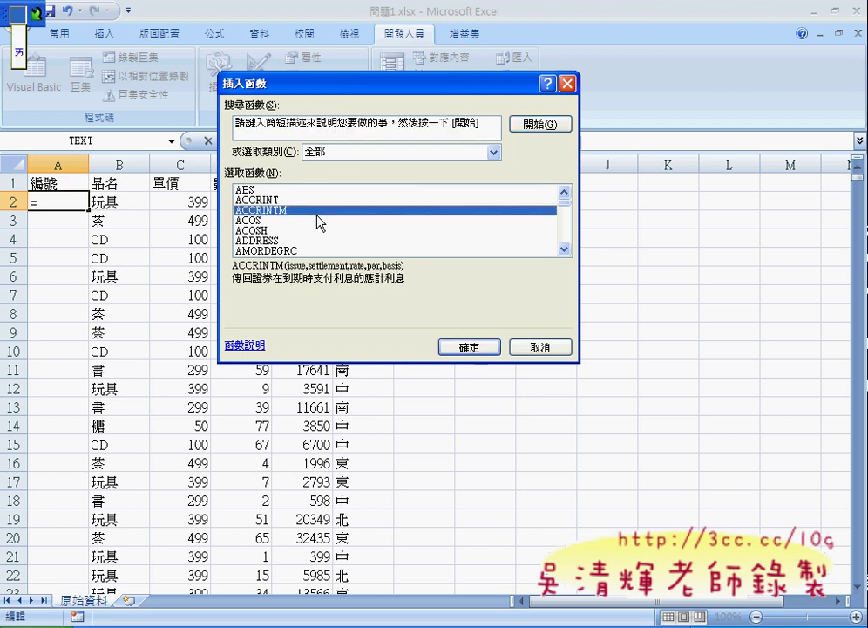
pyautogui.press('i')
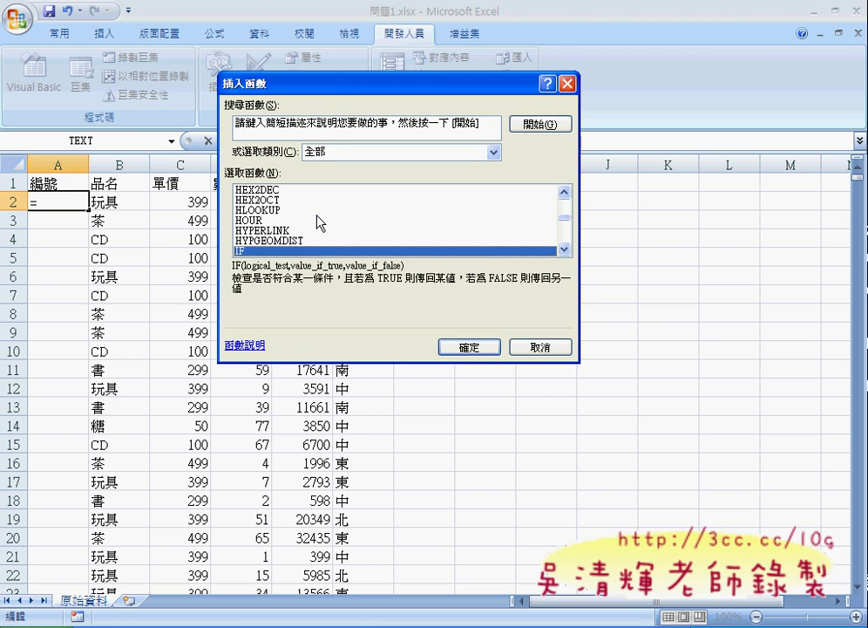
pyautogui.press('Return')
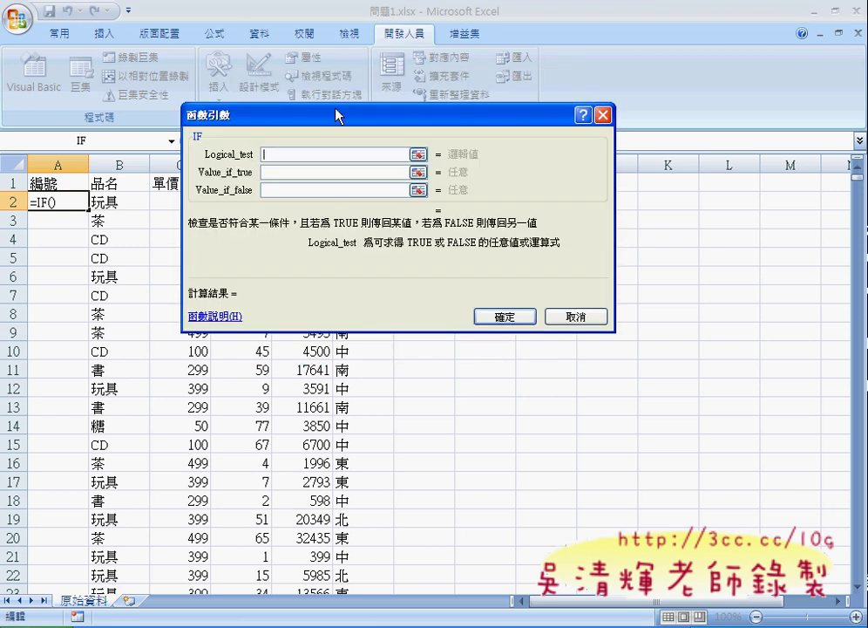
pyautogui.moveTo(337, 116); pyautogui.dragTo(442, 180)
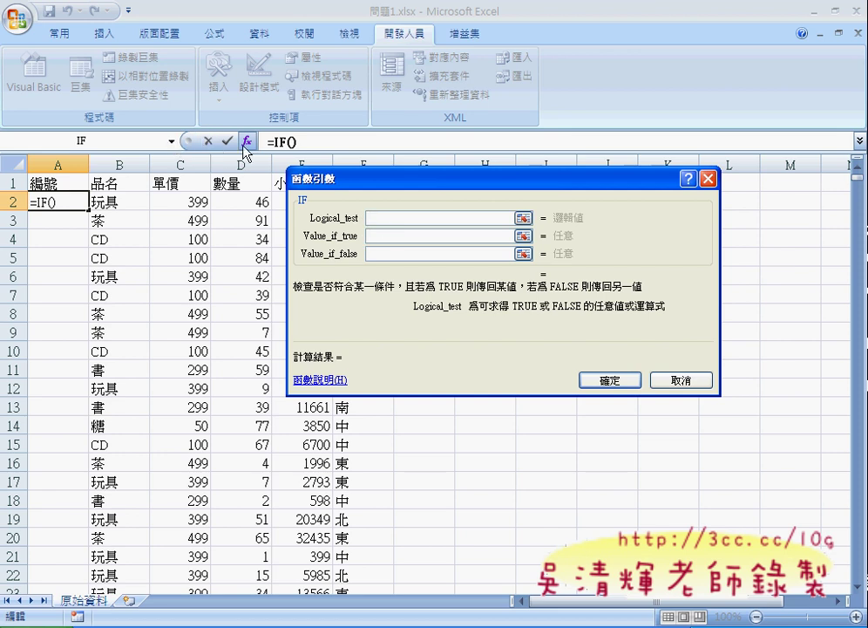
# - Insert ISBLANK from More Functions as the IF function's condition
pyautogui.click(171, 142)
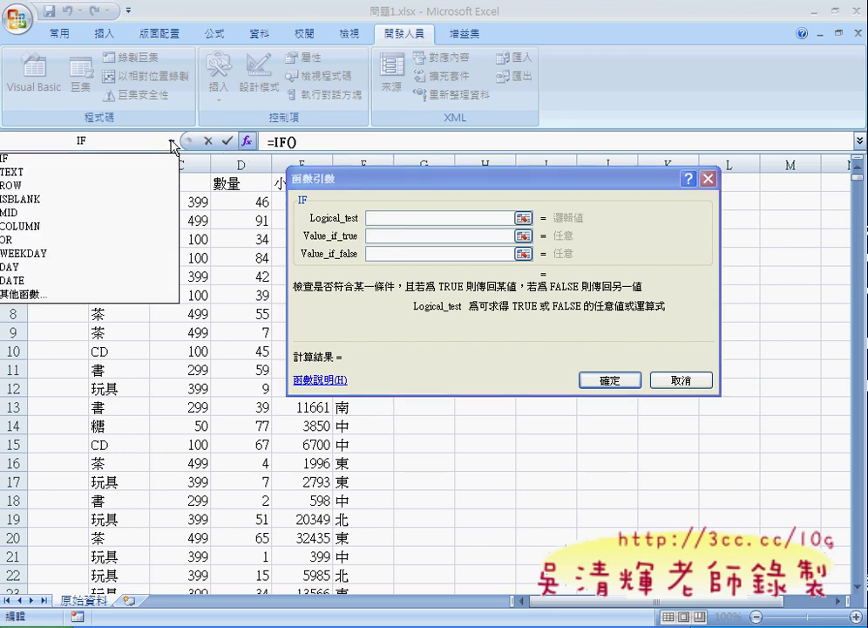
pyautogui.click(118, 297)
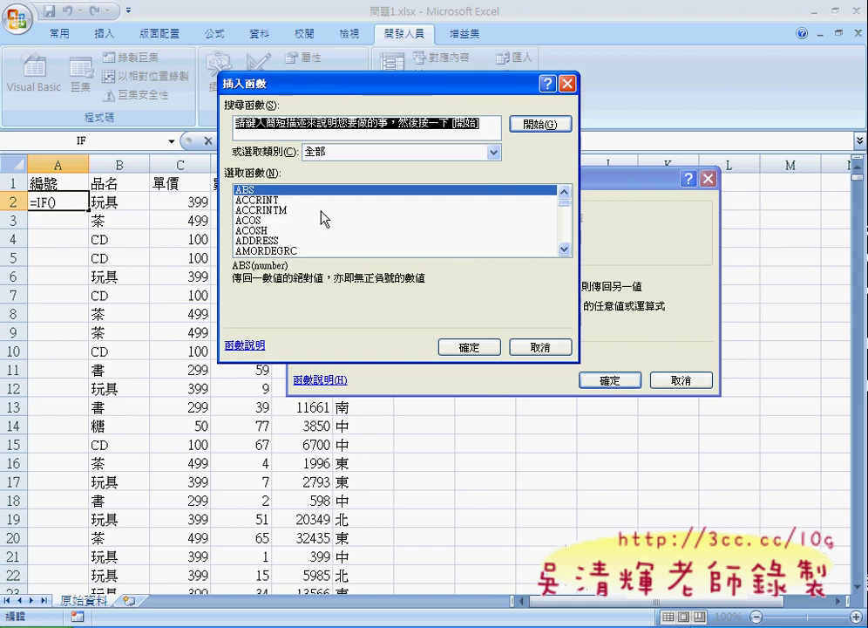
pyautogui.click(322, 211)
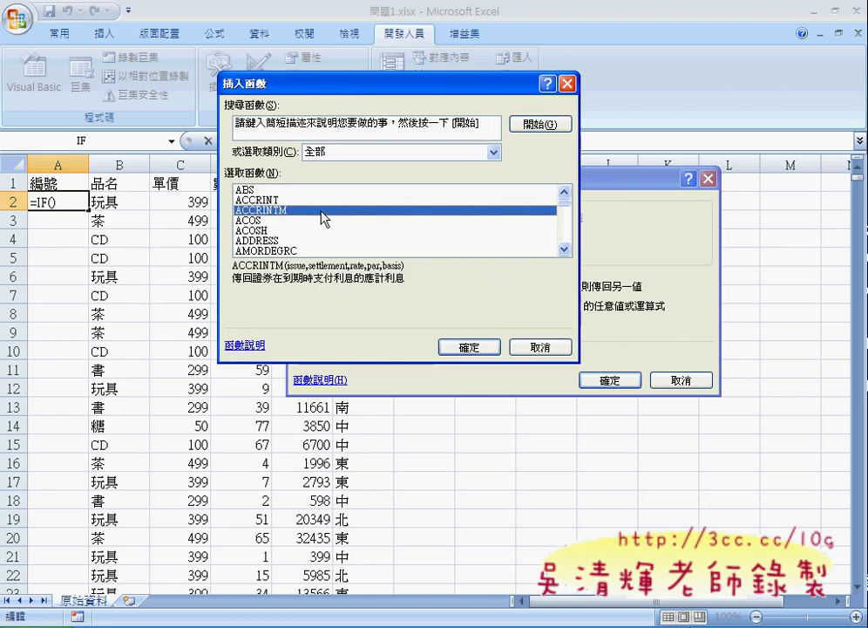
pyautogui.press('i')
pyautogui.press('s')
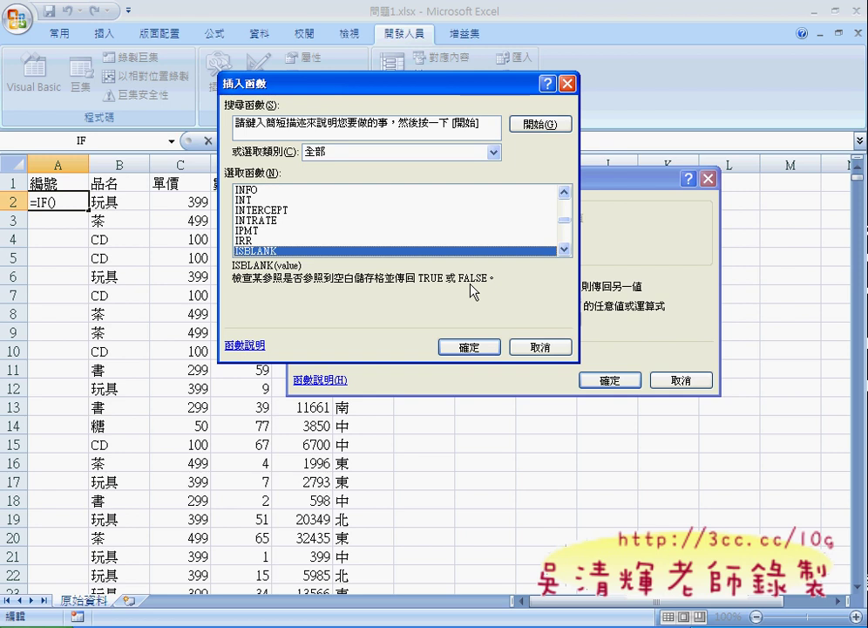
pyautogui.click(470, 347)
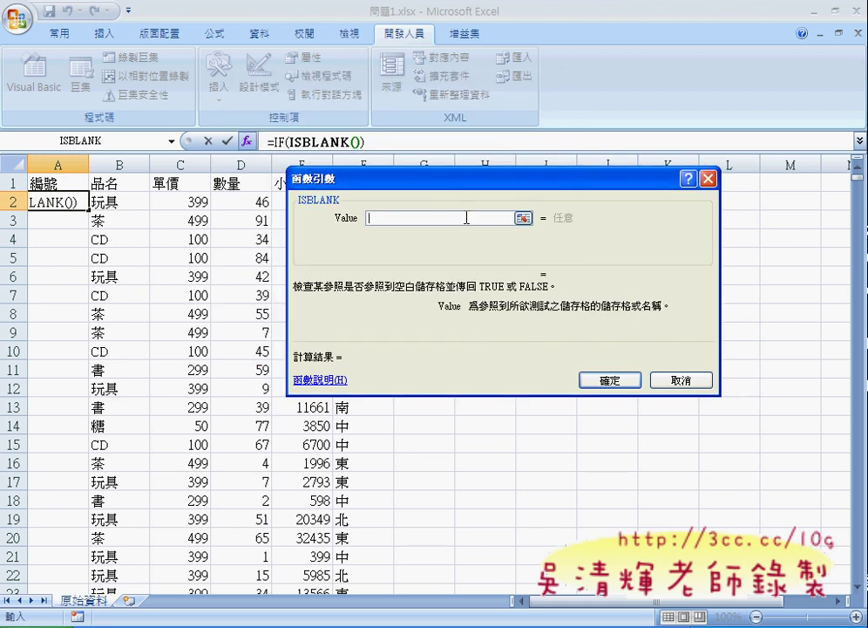
# - Set ISBLANK's Value argument to B2 and dismiss the resulting formula error message
pyautogui.moveTo(460, 190); pyautogui.dragTo(448, 201)
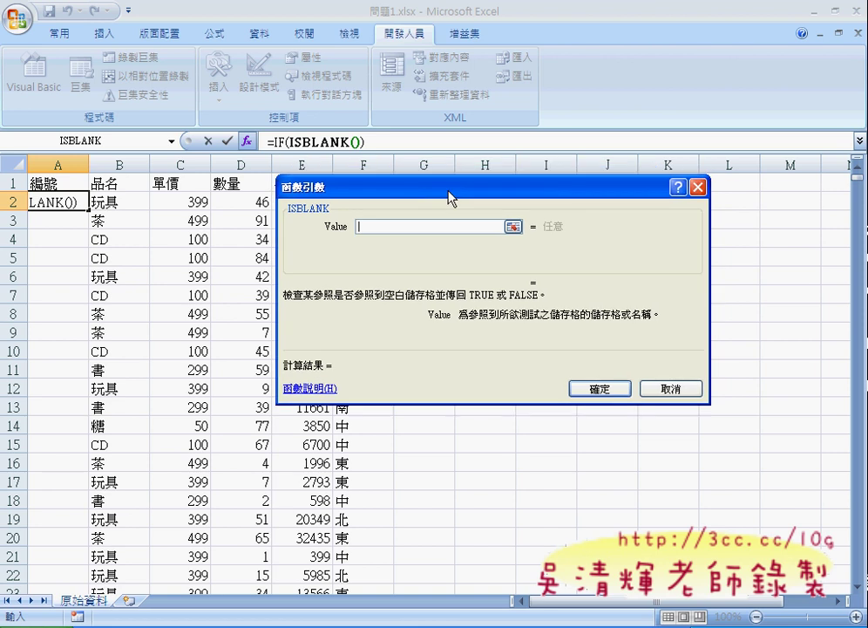
pyautogui.click(114, 201)
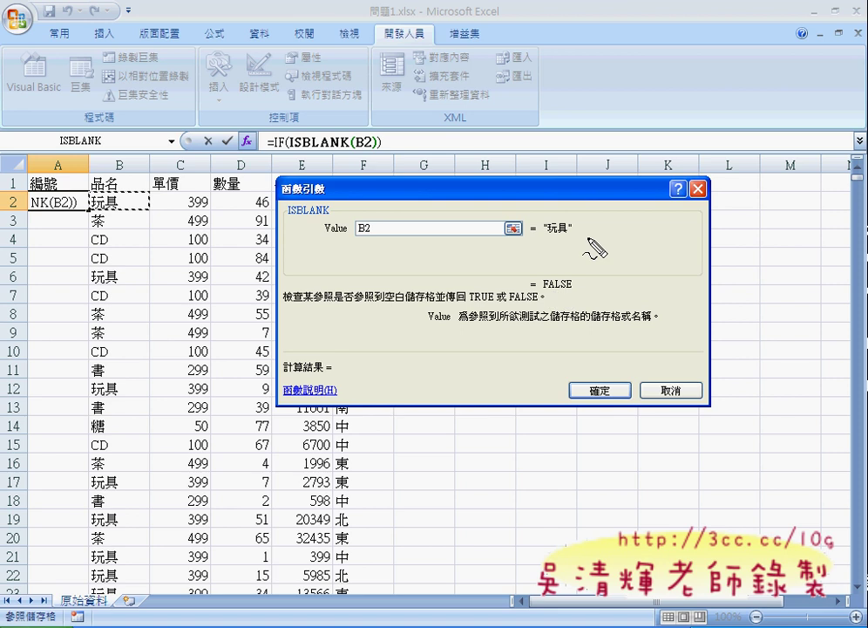
pyautogui.moveTo(582, 233)
pyautogui.mouseDown()
pyautogui.moveTo(553, 237)
pyautogui.moveTo(569, 245)
pyautogui.moveTo(565, 293)
pyautogui.moveTo(552, 287)
pyautogui.mouseUp()
pyautogui.press('Escape')
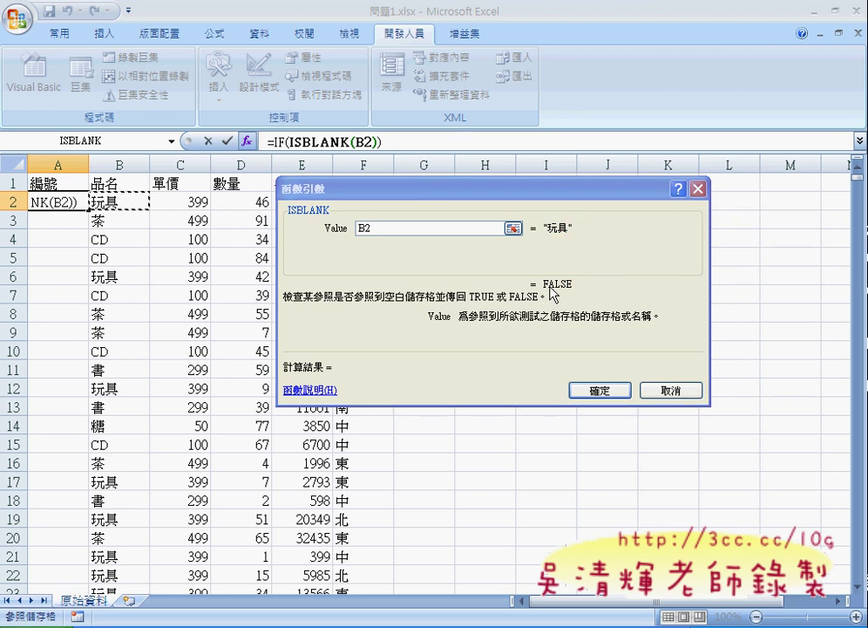
pyautogui.click(601, 392)
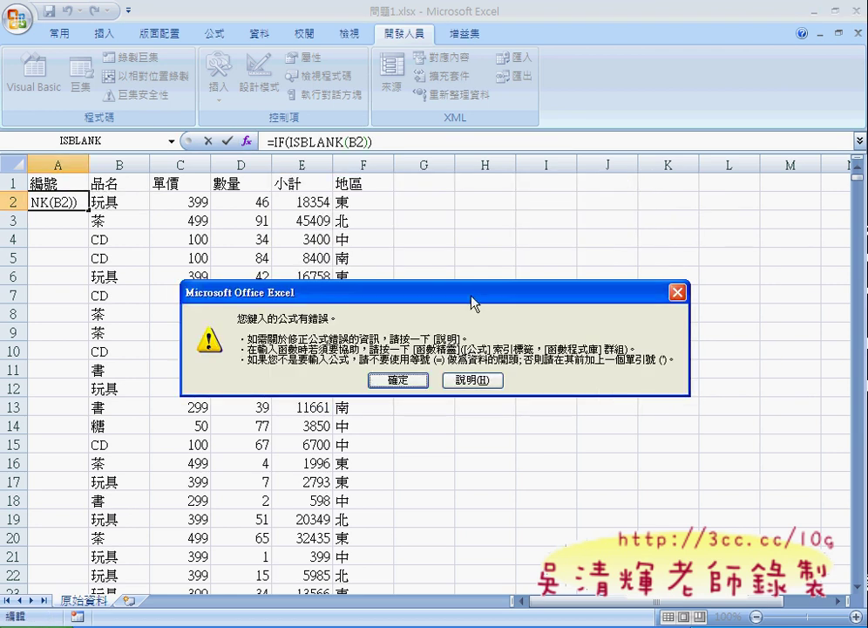
pyautogui.moveTo(471, 303); pyautogui.dragTo(454, 213)
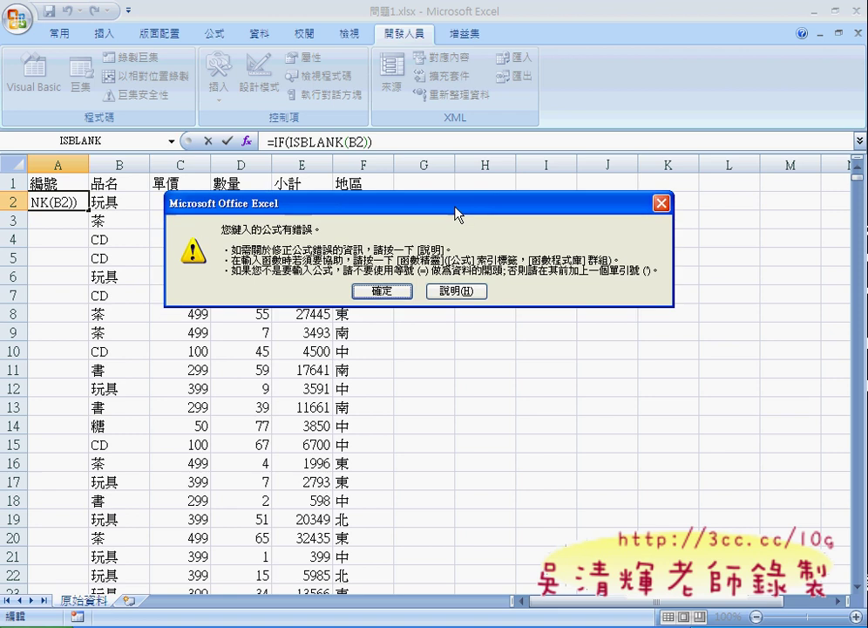
pyautogui.click(381, 291)
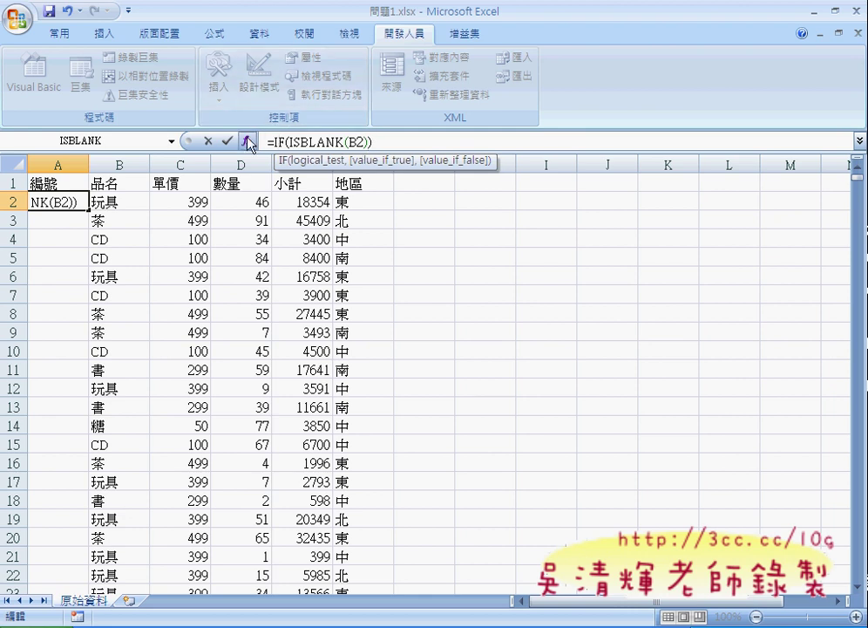
# - Fill the IF arguments with Value_if_true "" and Value_if_false TEXT(ROW(A2)-1,"000")
pyautogui.click(247, 141)
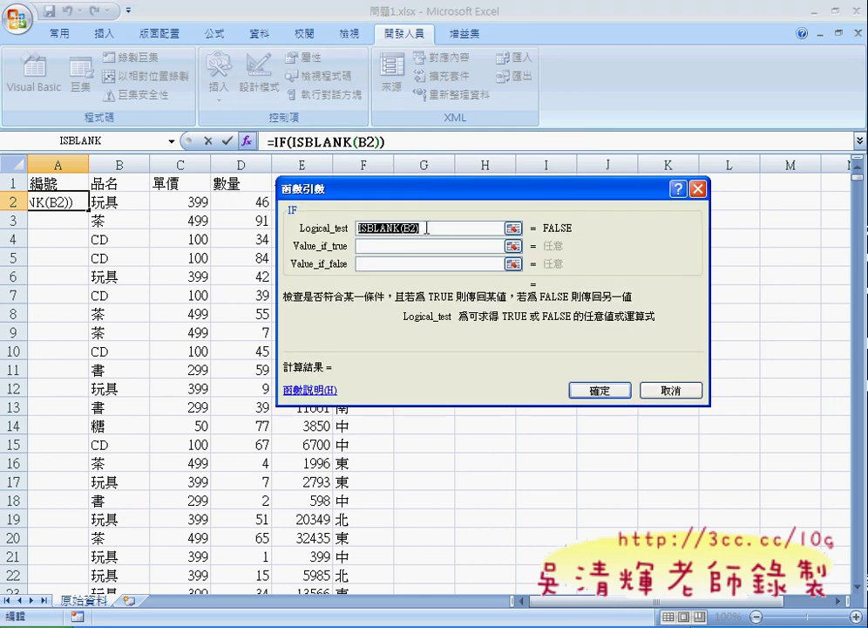
pyautogui.click(454, 227)
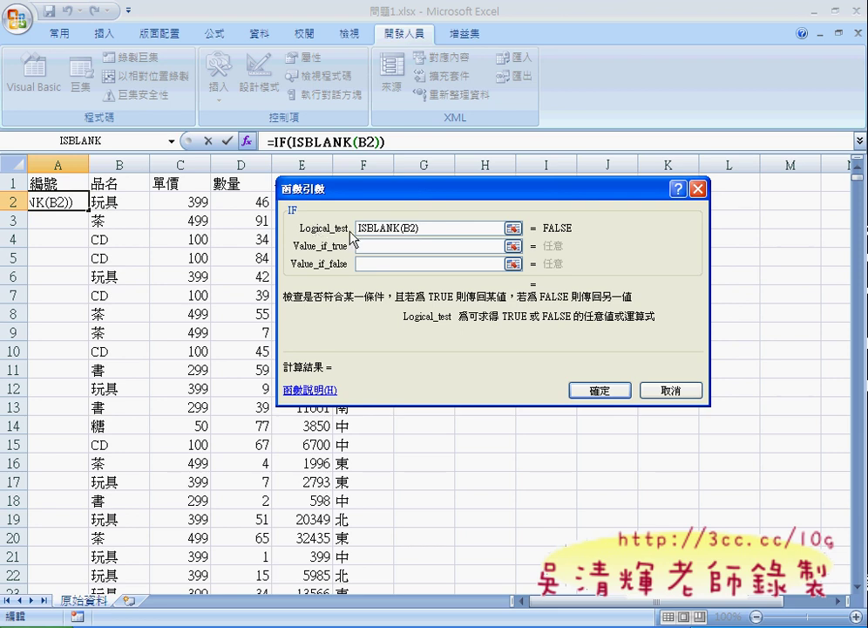
pyautogui.moveTo(430, 226); pyautogui.dragTo(351, 225)
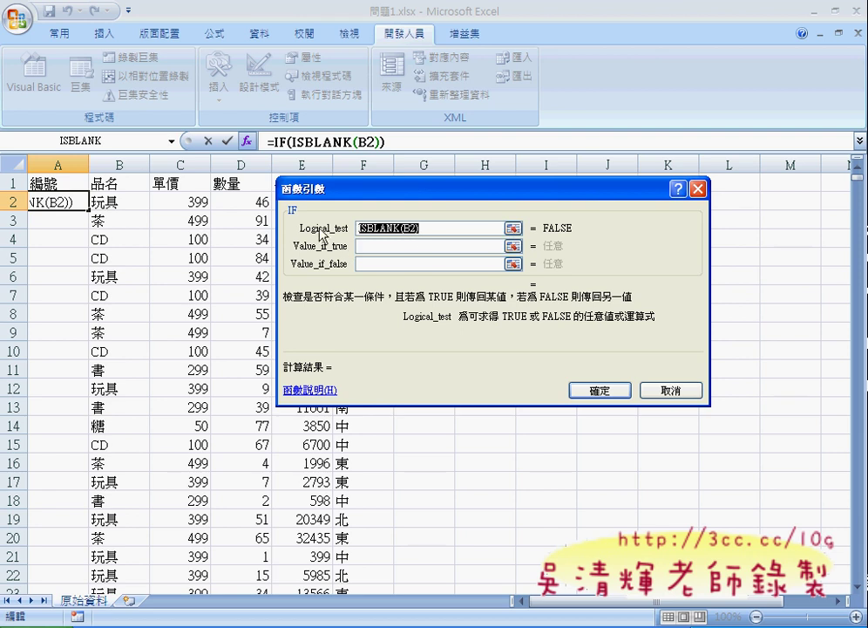
pyautogui.click(366, 245)
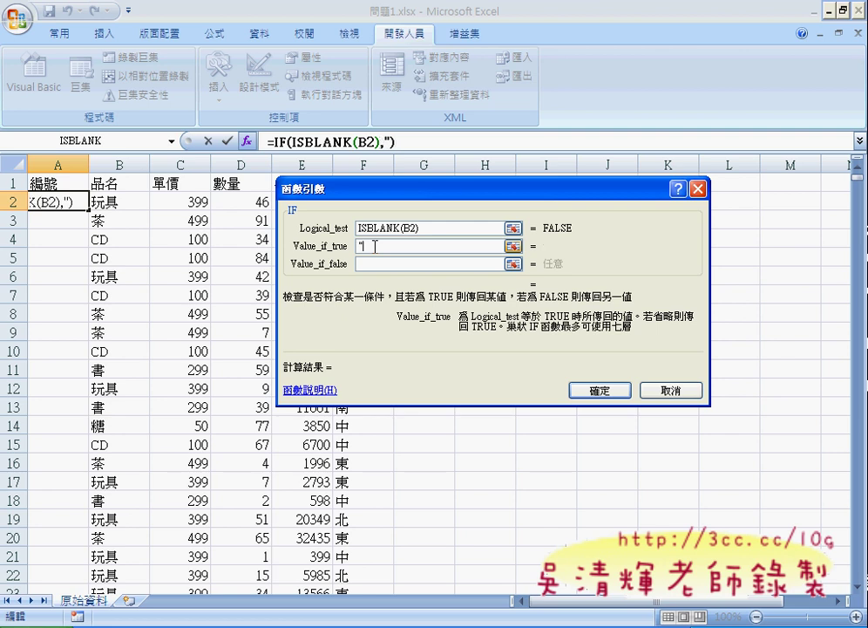
pyautogui.write('"')
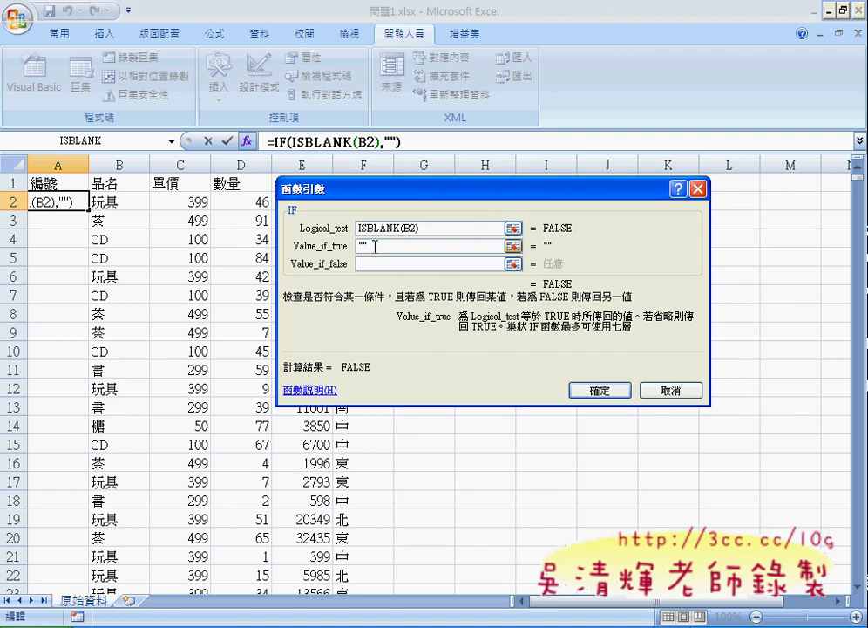
pyautogui.click(376, 264)
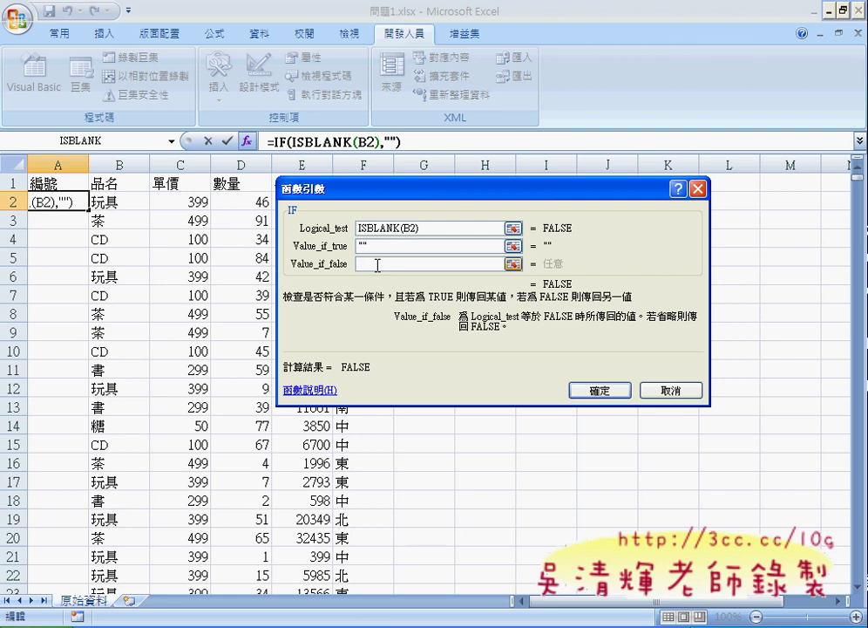
pyautogui.write('TEXT(ROW(A2)-1,"000")')
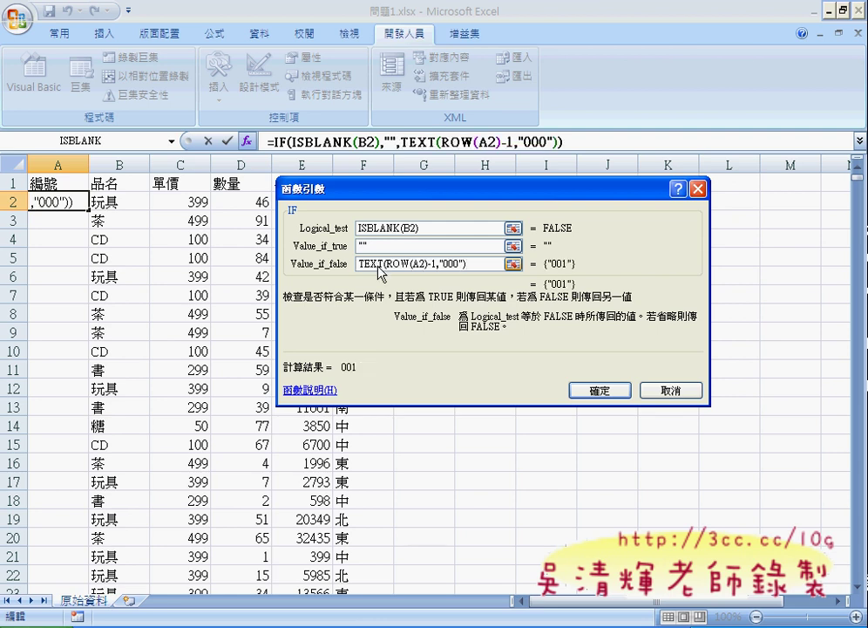